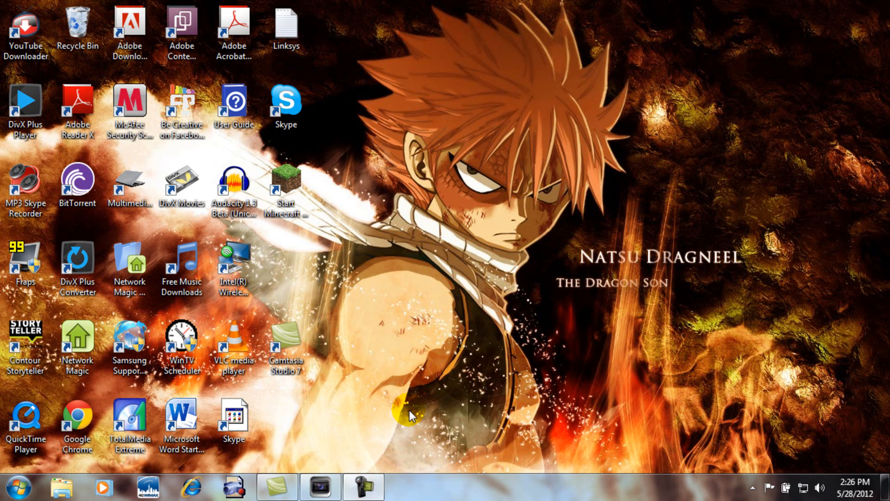
Switch to Vegas Pro, place the clip 2012_5_19_19_41_15.M2TS at the timeline start, and set its video event to Disable resample.
{"action": "left_click", "coordinate": [319, 478]}
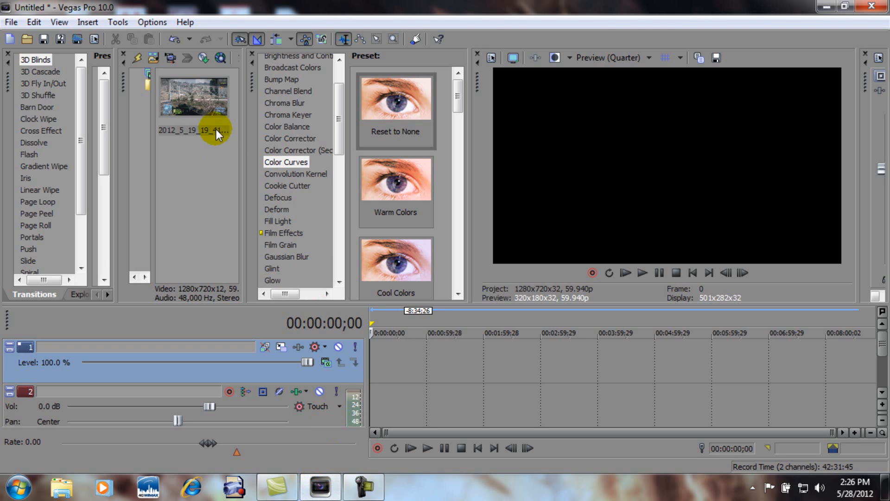
{"action": "left_click_drag", "start_coordinate": [227, 140], "coordinate": [385, 375]}
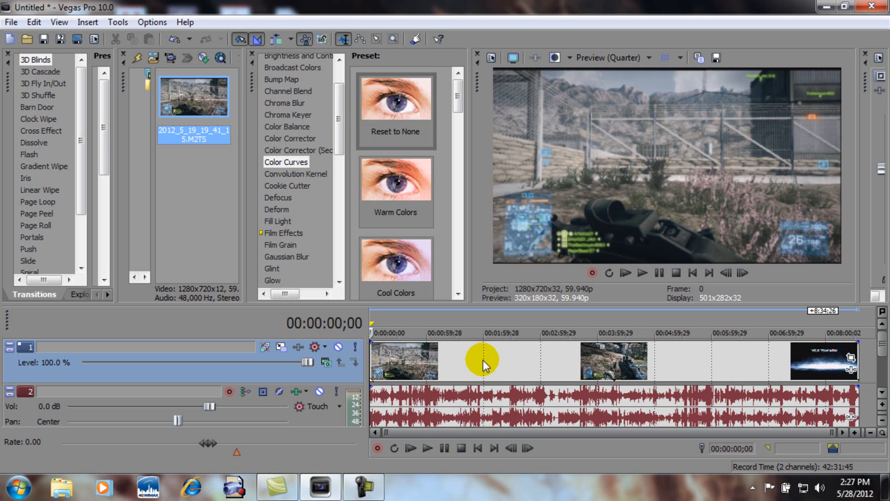
{"action": "right_click", "coordinate": [443, 361]}
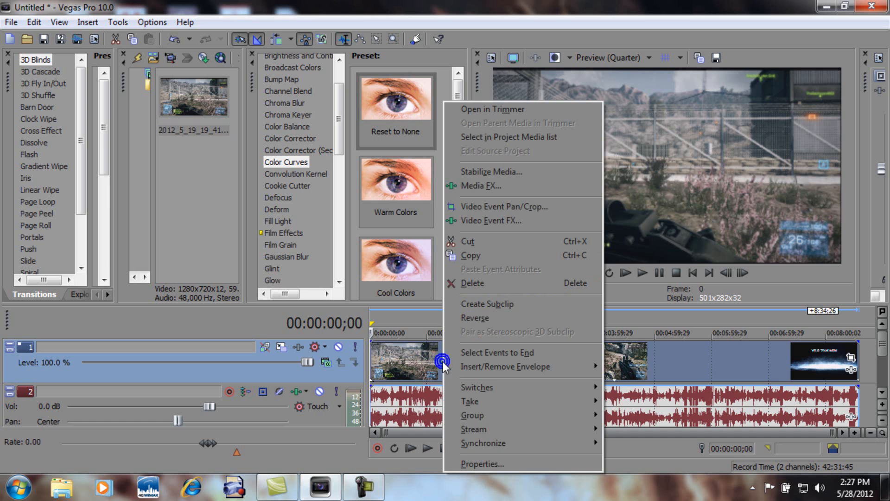
{"action": "left_click", "coordinate": [521, 465]}
{"action": "left_click", "coordinate": [365, 214]}
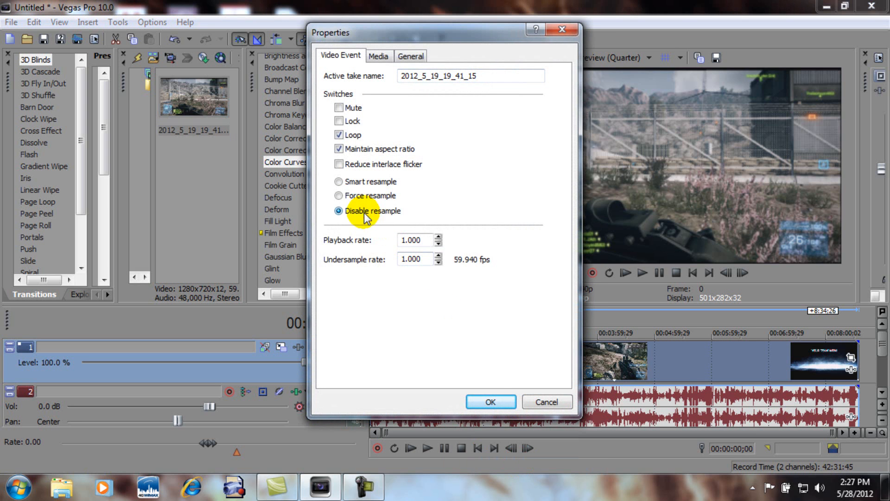
{"action": "left_click", "coordinate": [495, 402]}
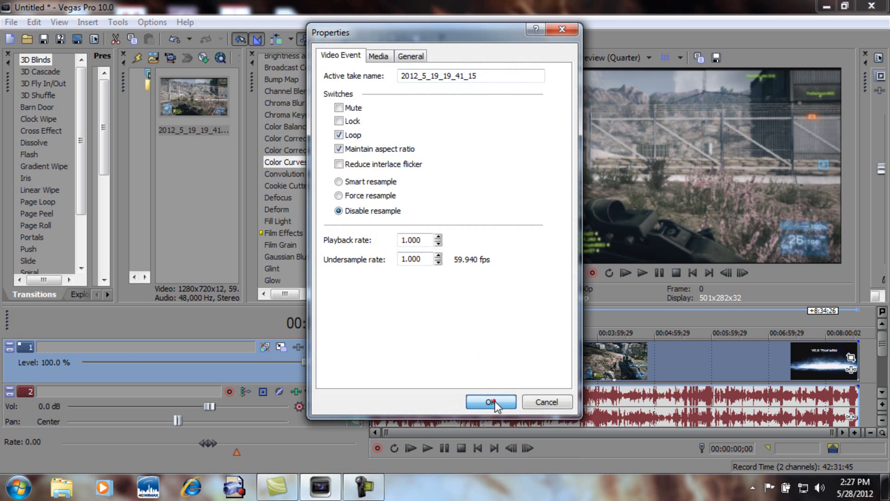
Crop the video event in Event Pan/Crop with the saved bf3 preset to cut off the black borders.
{"action": "left_click", "coordinate": [421, 367]}
{"action": "right_click", "coordinate": [421, 366]}
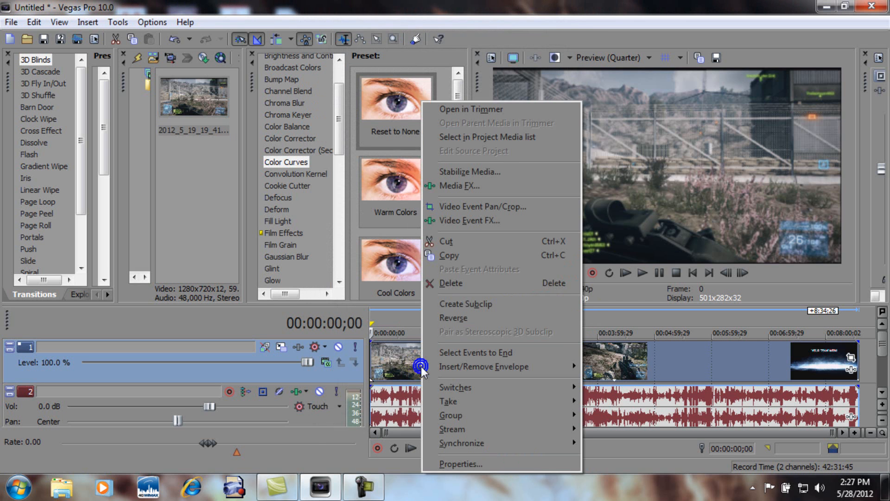
{"action": "left_click", "coordinate": [517, 208]}
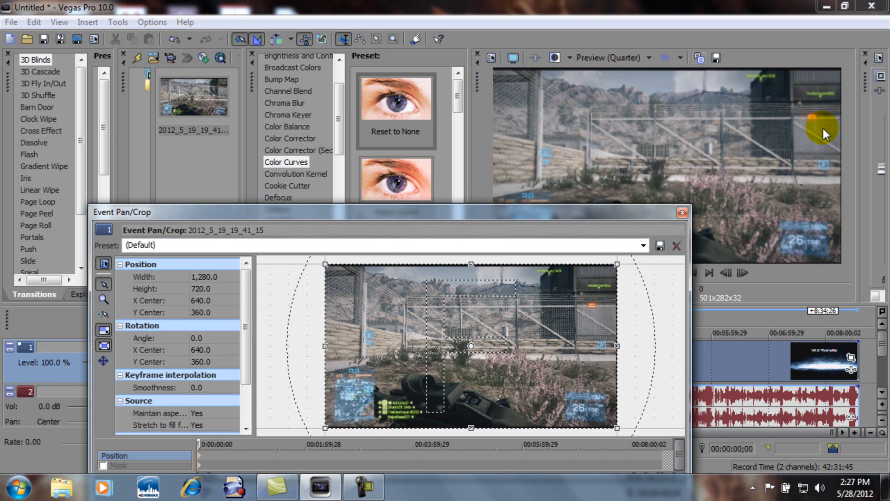
{"action": "mouse_move", "coordinate": [471, 269]}
{"action": "left_mouse_down"}
{"action": "mouse_move", "coordinate": [474, 278]}
{"action": "mouse_move", "coordinate": [469, 270]}
{"action": "mouse_move", "coordinate": [481, 262]}
{"action": "left_mouse_up"}
{"action": "left_click", "coordinate": [646, 249]}
{"action": "left_click", "coordinate": [389, 310]}
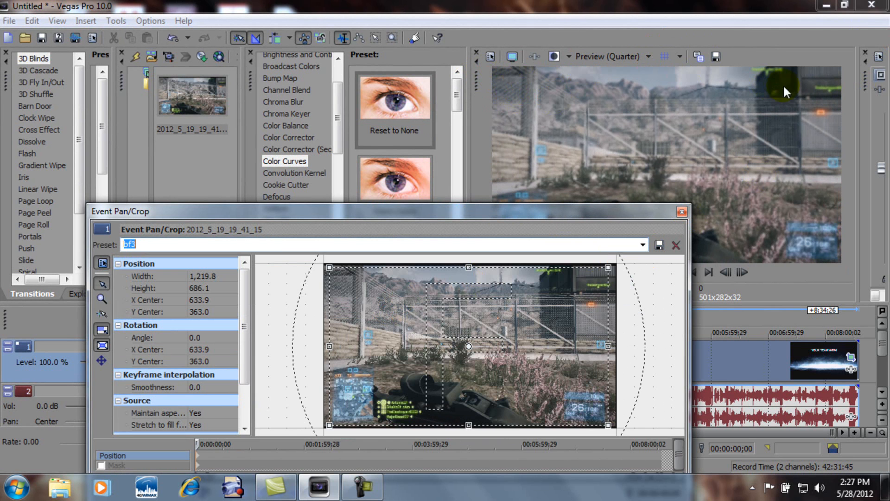
{"action": "left_click", "coordinate": [681, 212]}
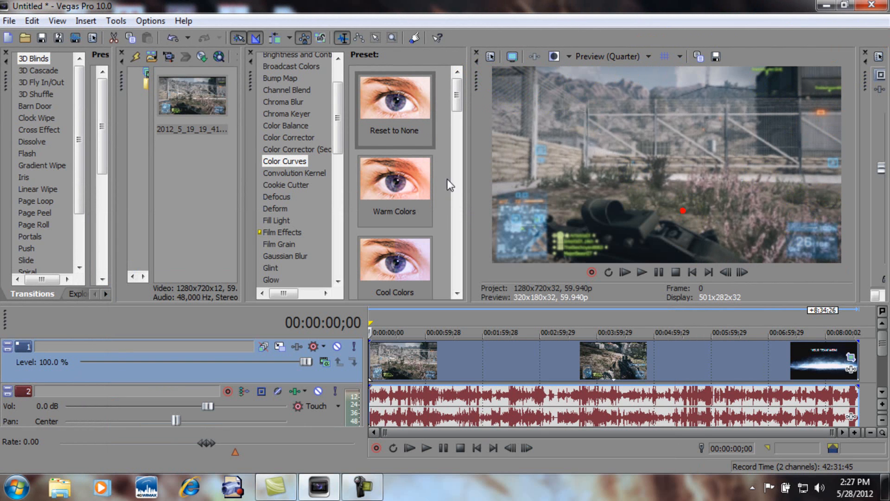
Apply the Color Corrector effect with the Studio RGB to Computer RGB preset to the video event.
{"action": "left_click", "coordinate": [307, 137]}
{"action": "left_click", "coordinate": [413, 177]}
{"action": "left_click_drag", "start_coordinate": [413, 177], "coordinate": [459, 356]}
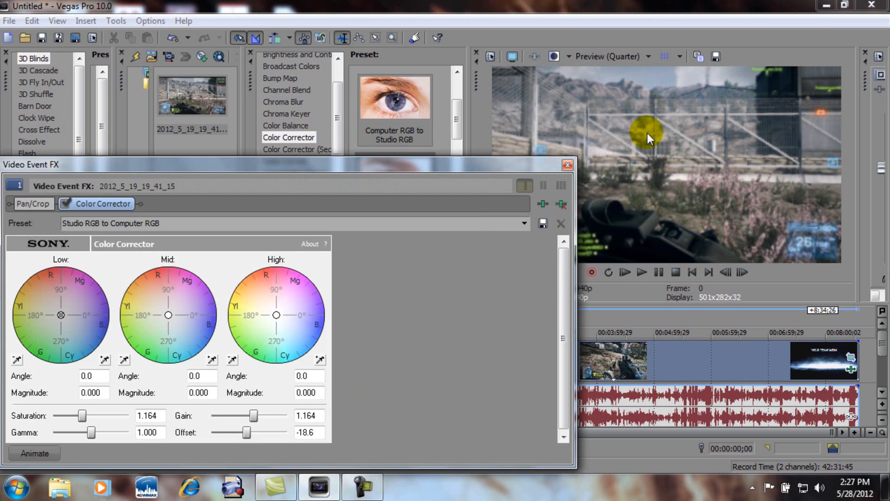
{"action": "left_click", "coordinate": [567, 164]}
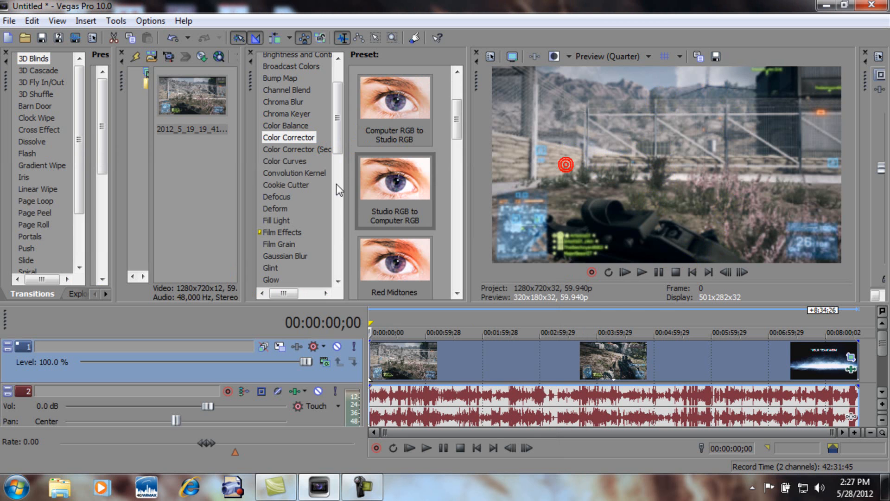
Add Color Curves with the Reset to None preset to the video event and shape the RGB curve into a gentle S.
{"action": "left_click", "coordinate": [290, 165]}
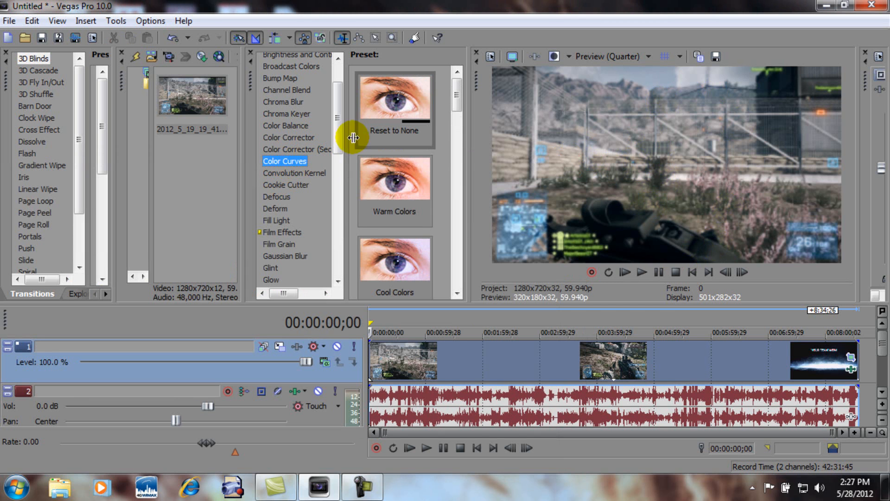
{"action": "left_click", "coordinate": [395, 100]}
{"action": "left_click_drag", "start_coordinate": [397, 110], "coordinate": [486, 367]}
{"action": "left_click_drag", "start_coordinate": [276, 301], "coordinate": [272, 267]}
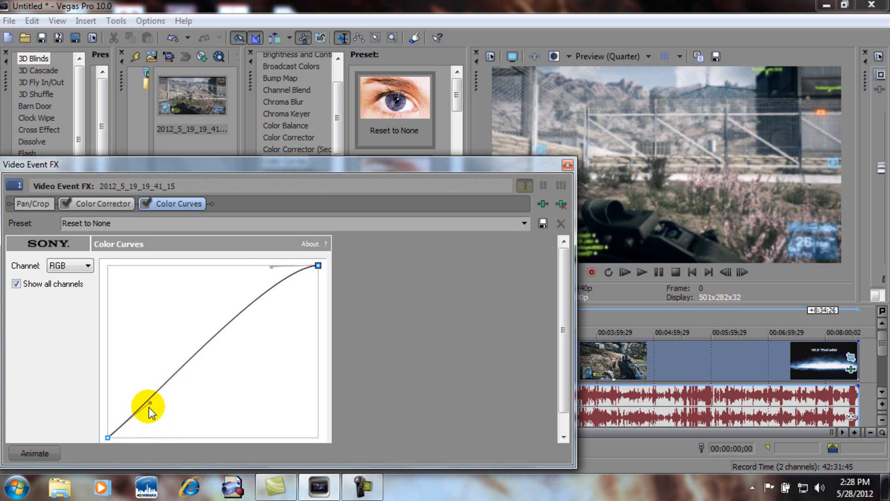
{"action": "left_click_drag", "start_coordinate": [148, 404], "coordinate": [148, 436]}
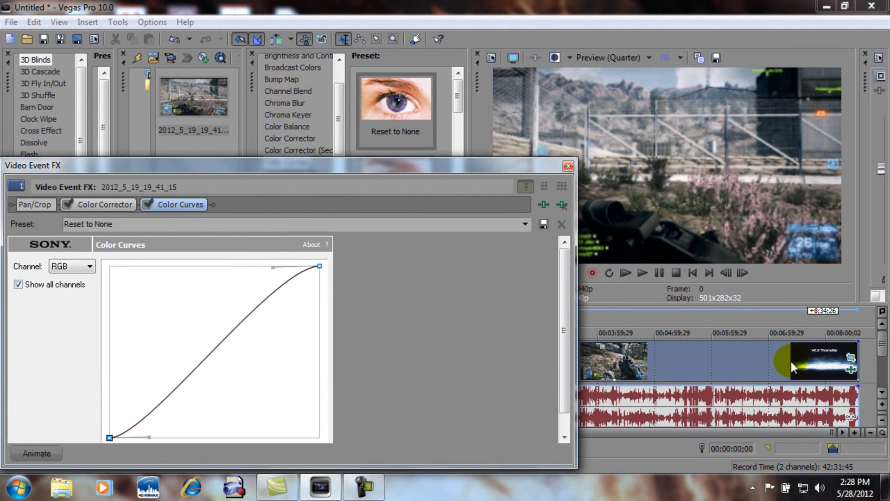
{"action": "left_click", "coordinate": [572, 168]}
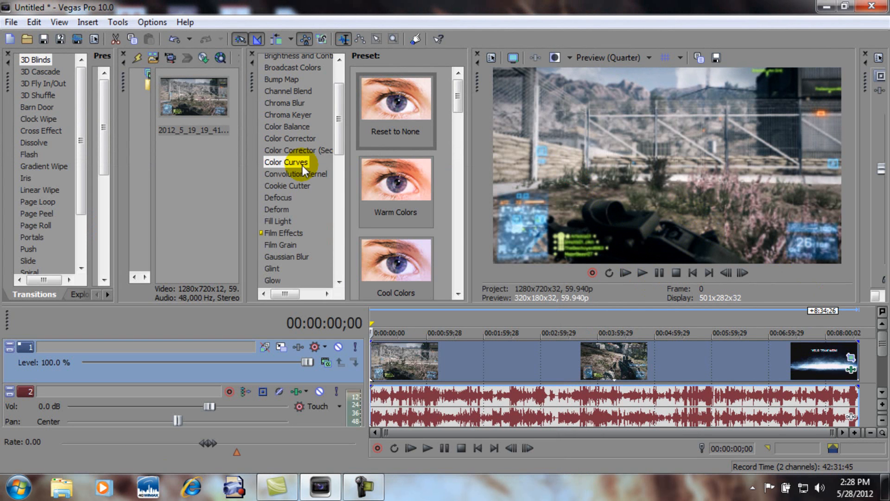
Add the Sharpen effect with the Reset to None preset to the video event.
{"action": "left_click_drag", "start_coordinate": [341, 136], "coordinate": [341, 235]}
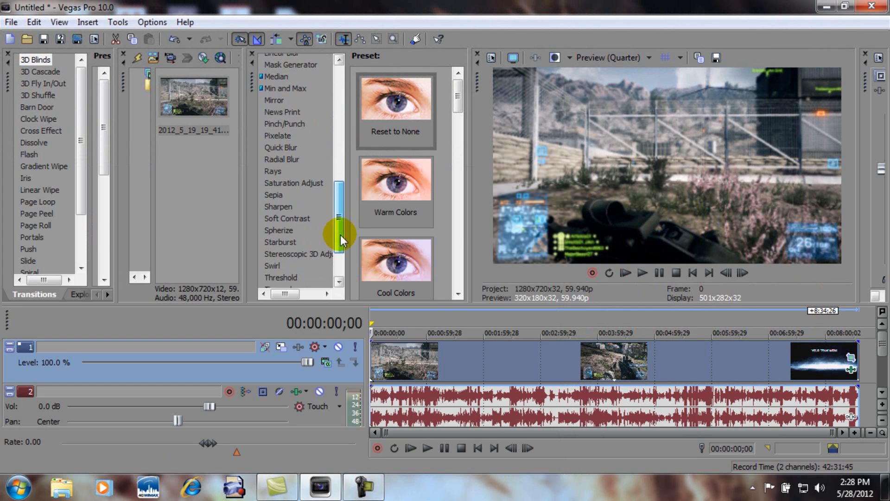
{"action": "left_click", "coordinate": [283, 200]}
{"action": "left_click_drag", "start_coordinate": [409, 112], "coordinate": [478, 366]}
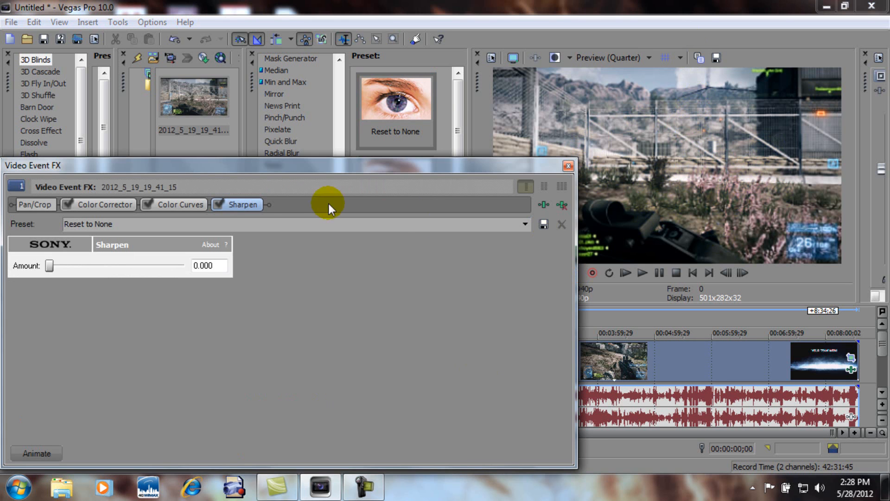
{"action": "left_click", "coordinate": [573, 167]}
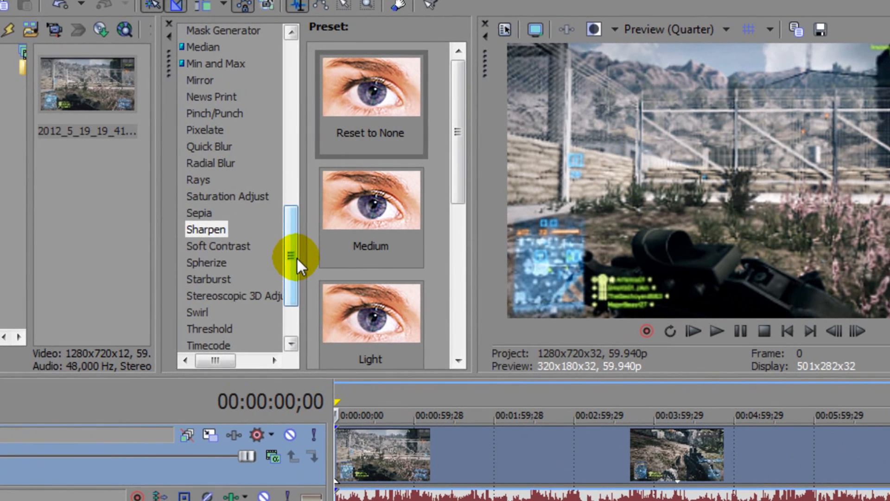
Review the presets of the Color Corrector, Color Curves and Sharpen effects.
{"action": "left_click_drag", "start_coordinate": [327, 230], "coordinate": [327, 117]}
{"action": "left_click", "coordinate": [242, 148]}
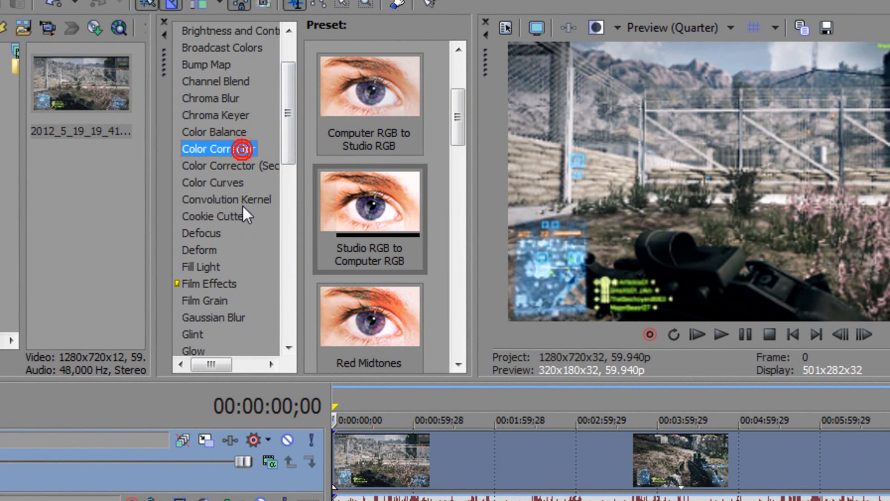
{"action": "left_click", "coordinate": [226, 182]}
{"action": "left_click_drag", "start_coordinate": [293, 142], "coordinate": [284, 284]}
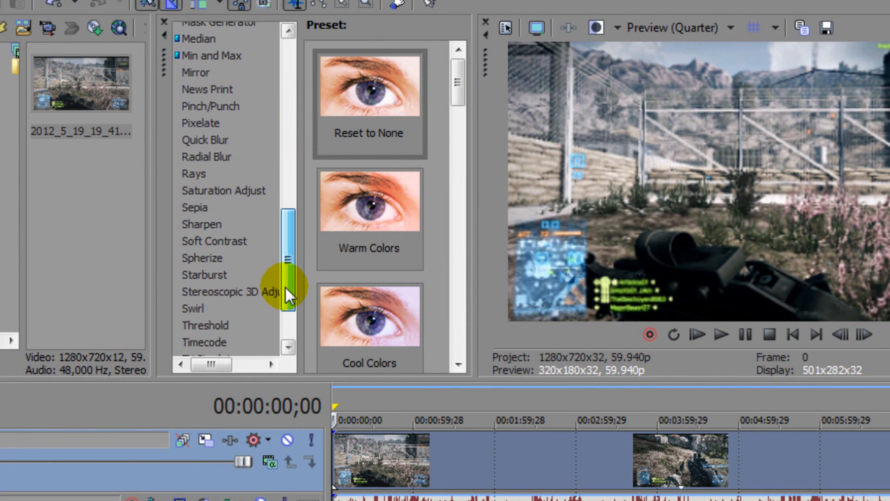
{"action": "left_click", "coordinate": [212, 216]}
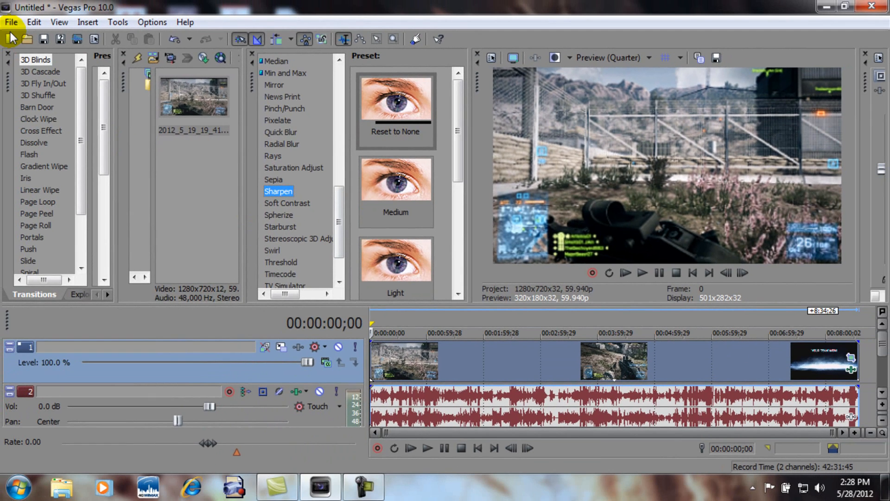
Examine the render templates available for Windows Media Video V11 and close the render settings without rendering.
{"action": "left_click", "coordinate": [11, 22]}
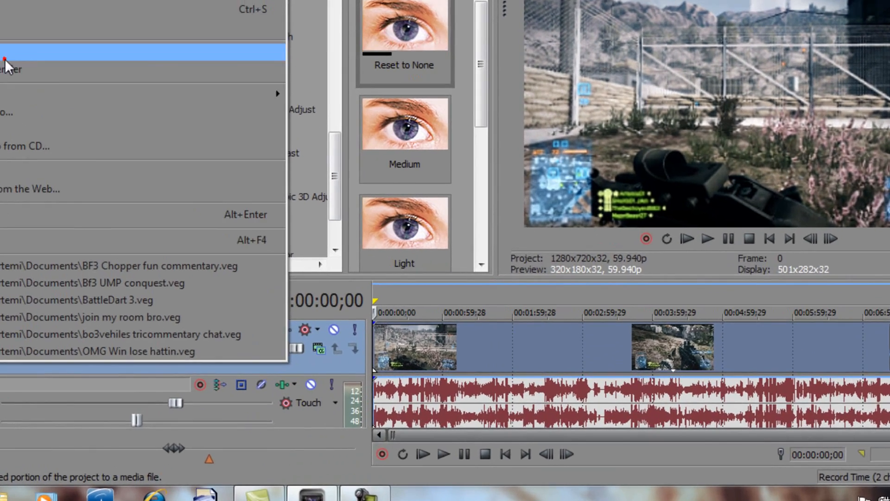
{"action": "left_click", "coordinate": [65, 122]}
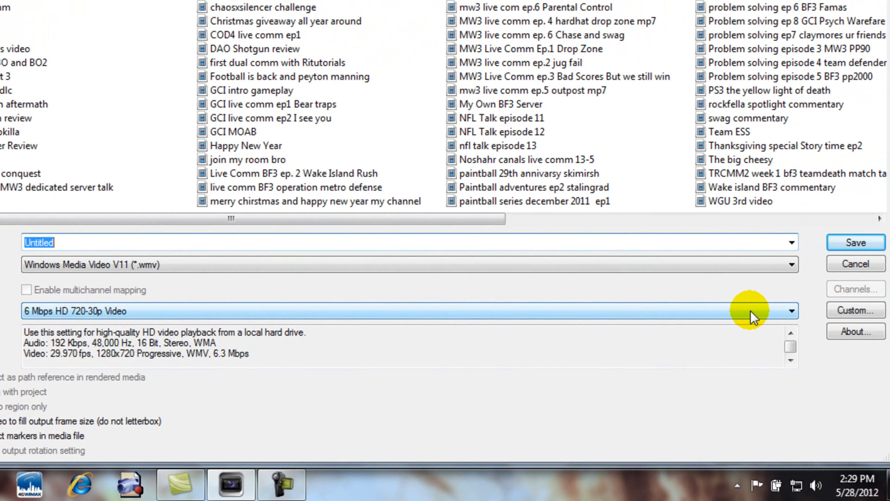
{"action": "left_click", "coordinate": [757, 310]}
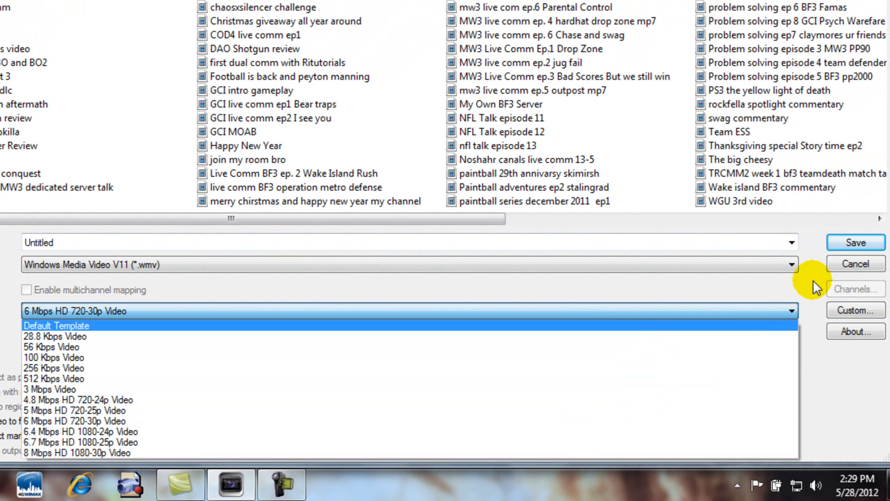
{"action": "left_click", "coordinate": [833, 265]}
{"action": "left_click", "coordinate": [834, 265]}
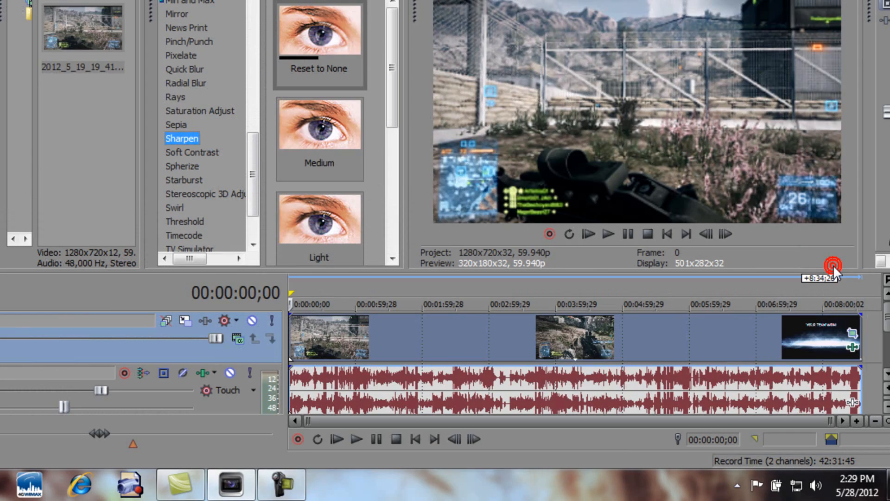